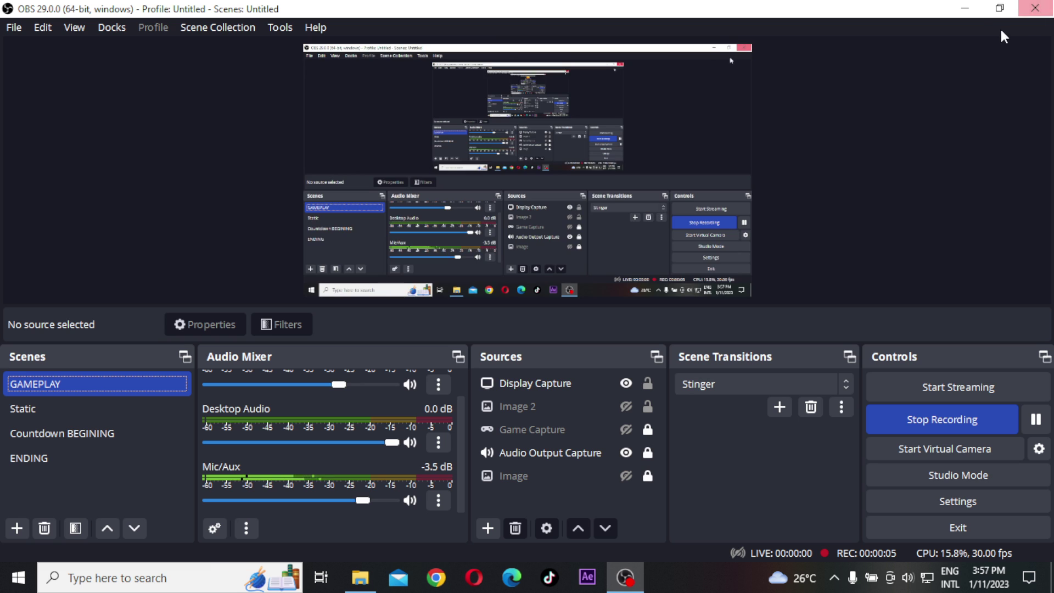
Minimize the OBS Studio window so the Windows desktop shows
{"action": "left_click", "coordinate": [974, 12]}
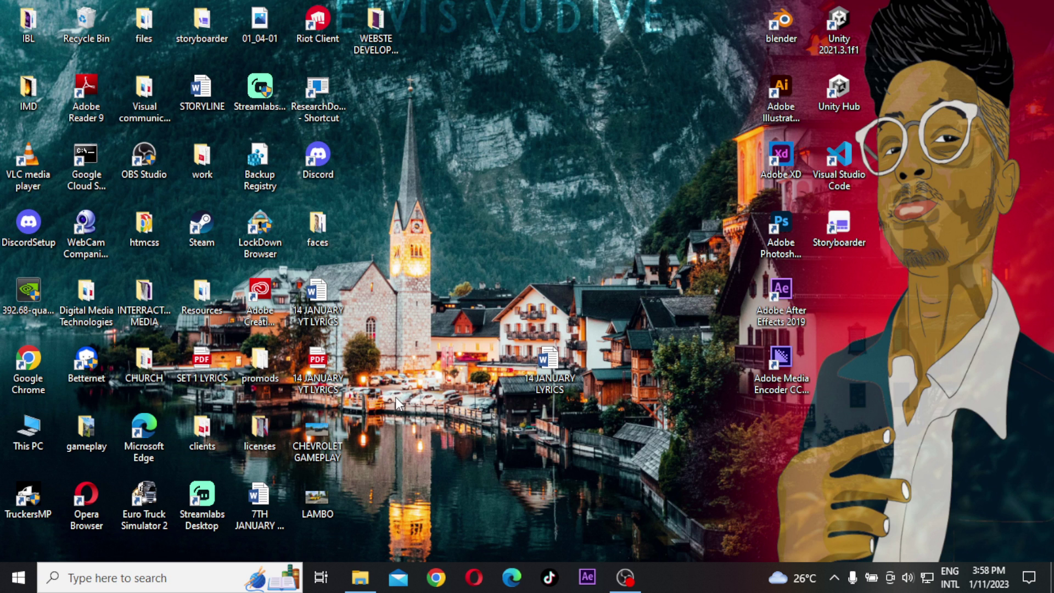
Open Device Manager via search 'dev', expand Display adapters and check the NVIDIA Quadro K2100M's actions
{"action": "left_click", "coordinate": [154, 577]}
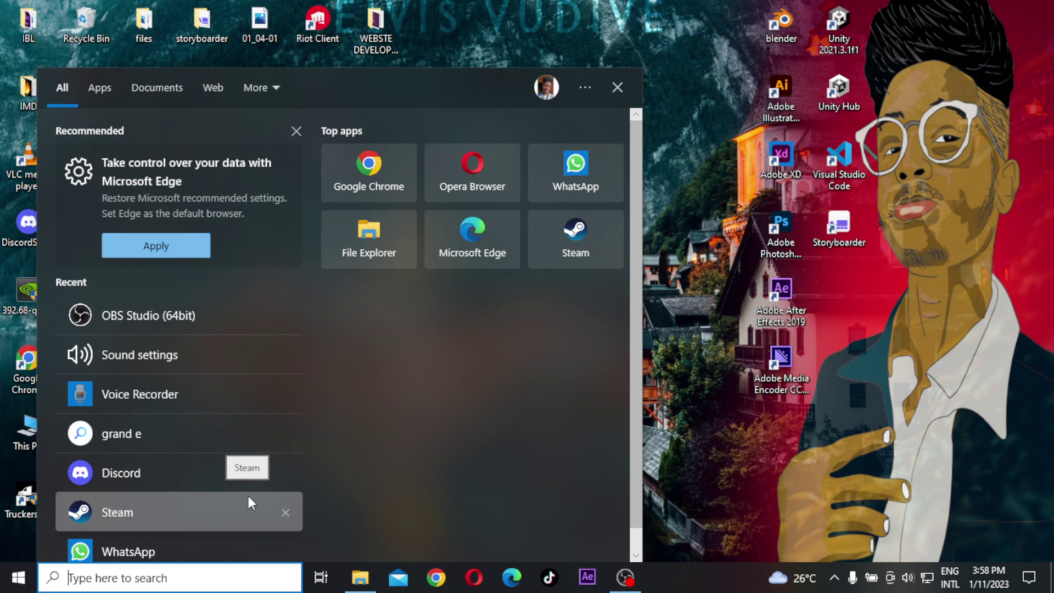
{"action": "type", "text": "dev"}
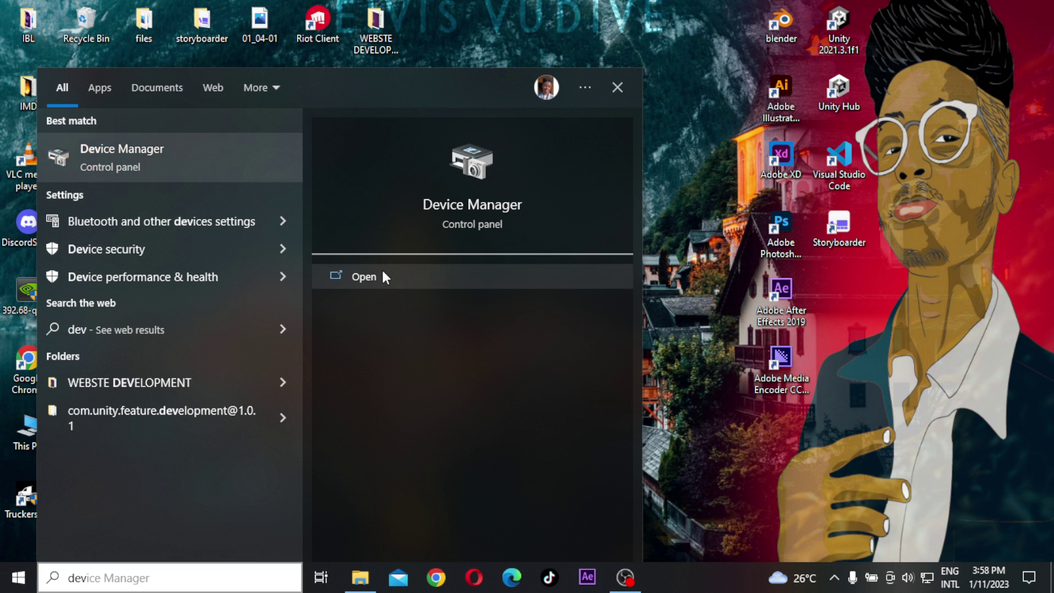
{"action": "left_click", "coordinate": [383, 273]}
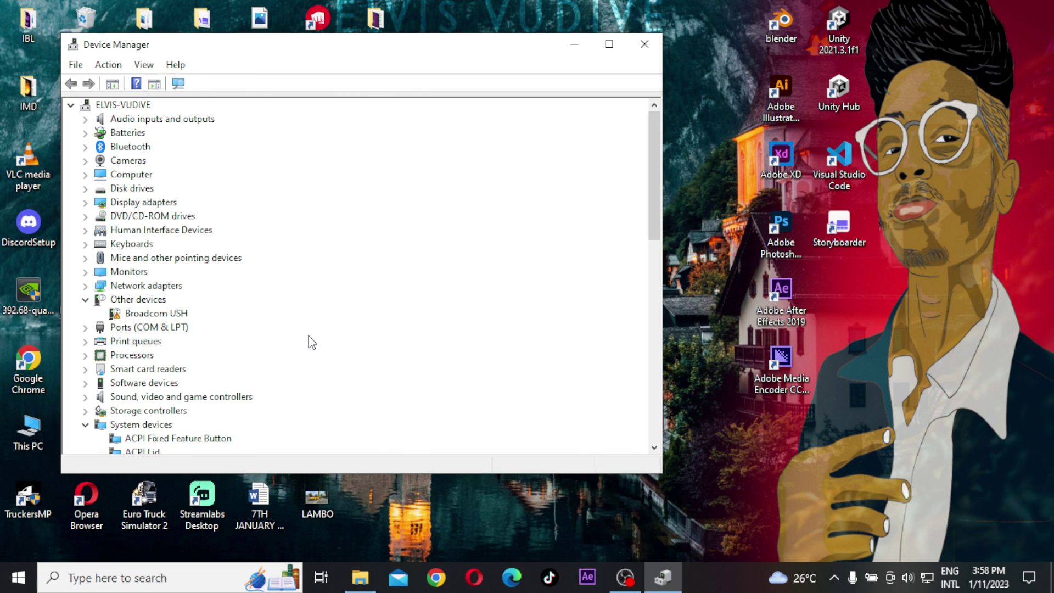
{"action": "left_click", "coordinate": [86, 201]}
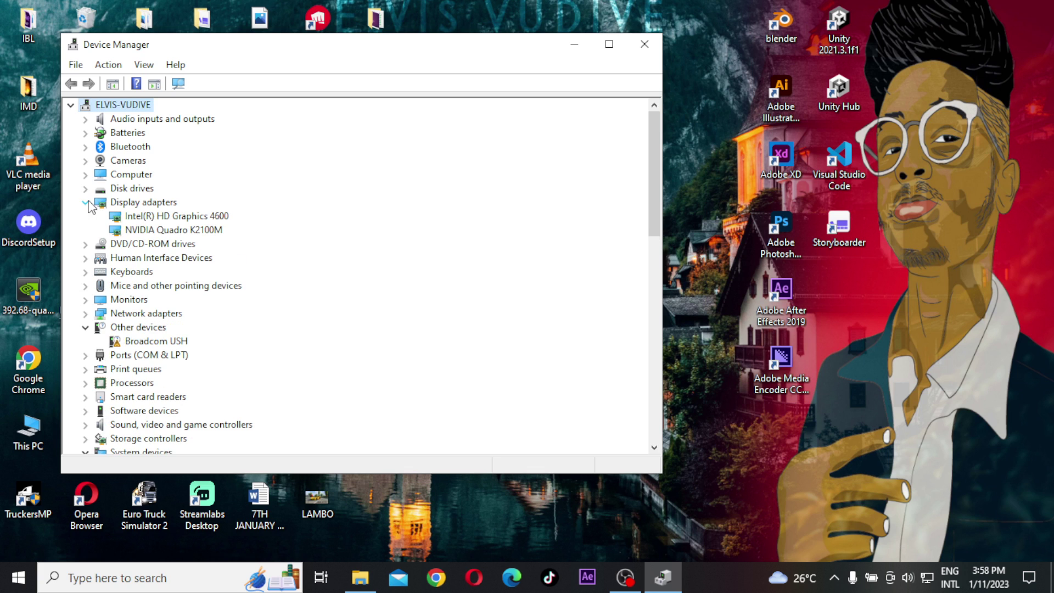
{"action": "left_click", "coordinate": [205, 234]}
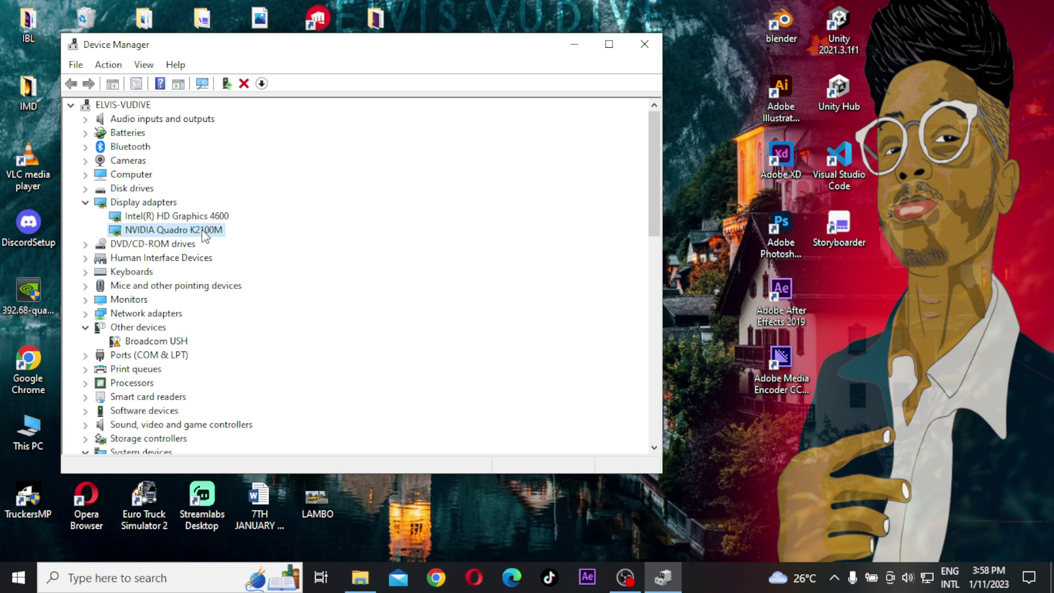
{"action": "right_click", "coordinate": [205, 234]}
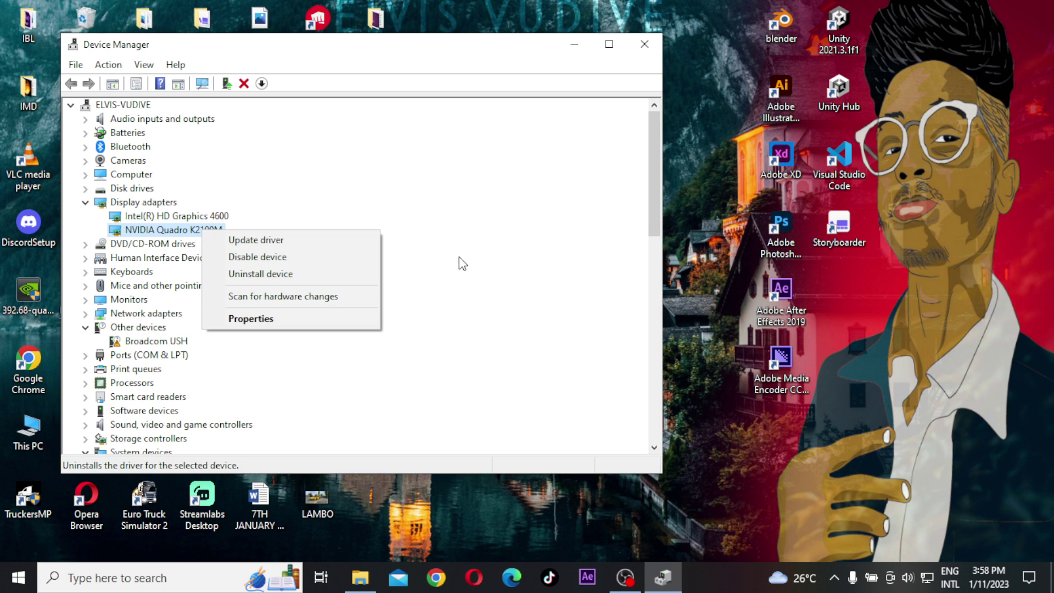
{"action": "left_click", "coordinate": [499, 251]}
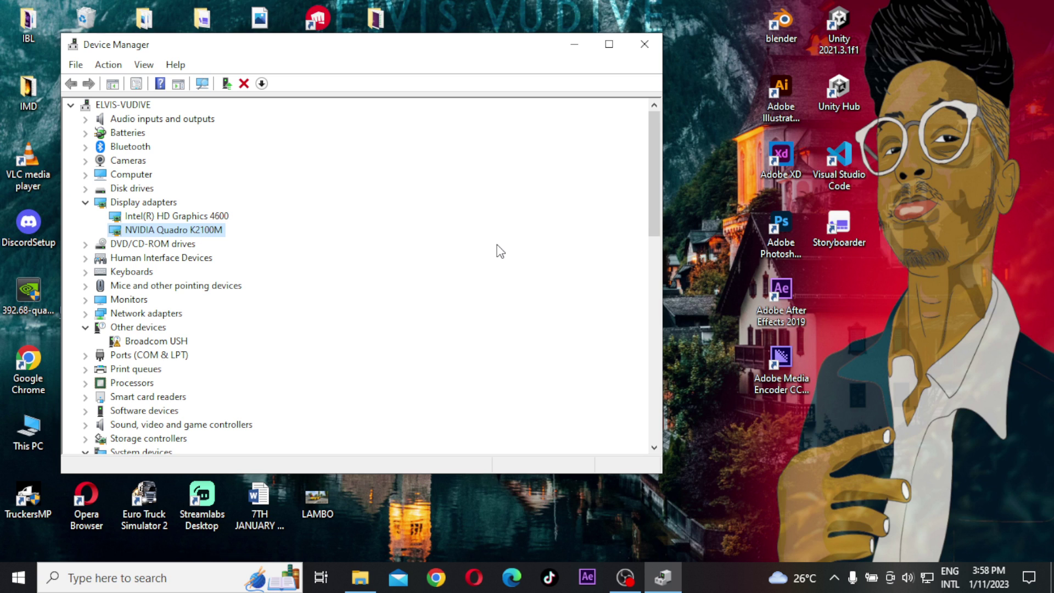
Close Device Manager and search Windows for 'apps'
{"action": "left_click", "coordinate": [649, 48]}
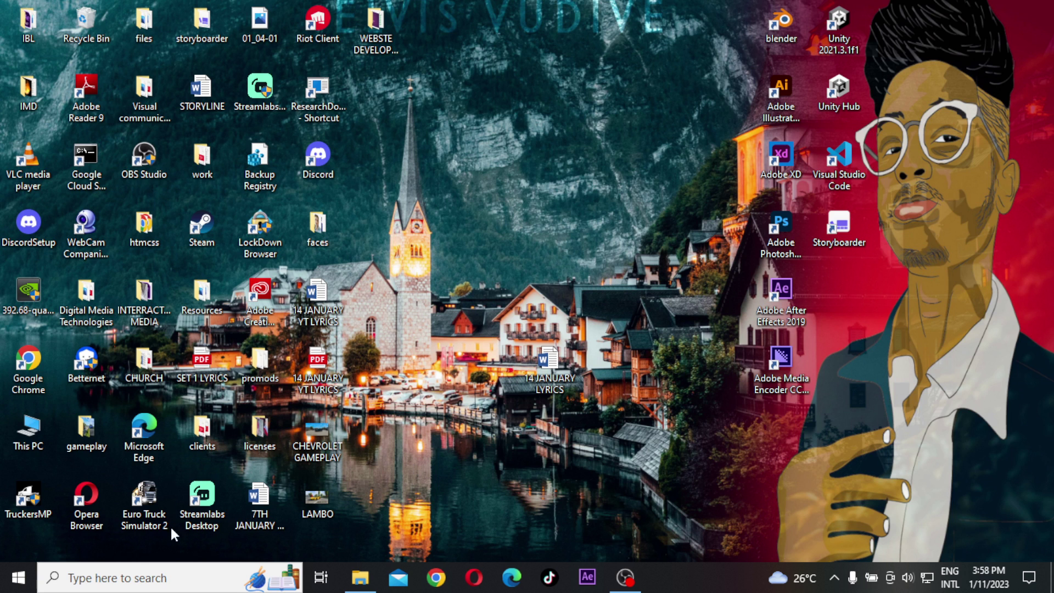
{"action": "left_click", "coordinate": [88, 585]}
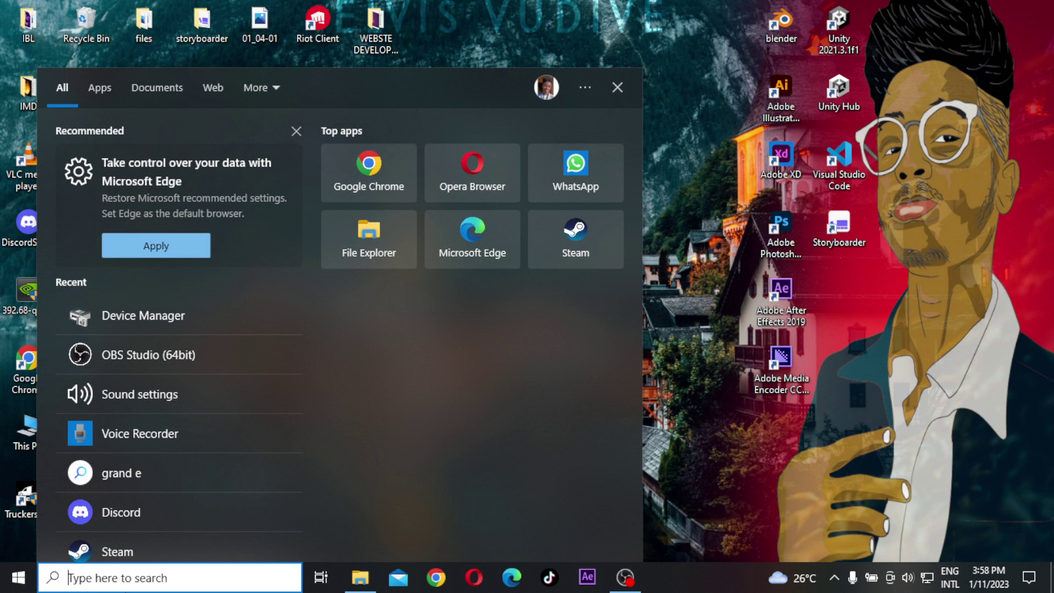
{"action": "left_click", "coordinate": [689, 372]}
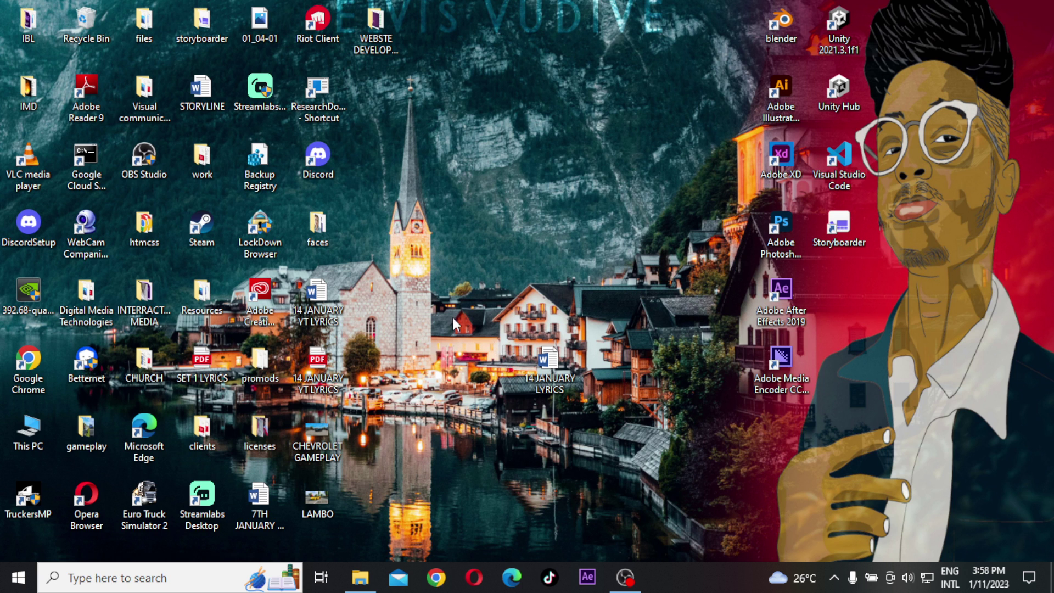
{"action": "left_click", "coordinate": [40, 581]}
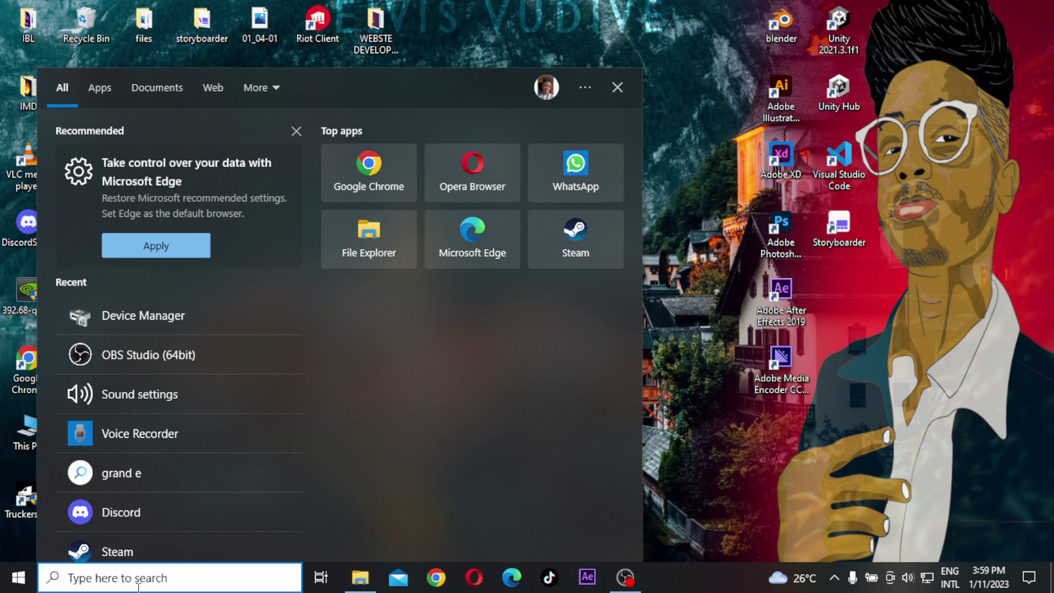
{"action": "type", "text": "ap"}
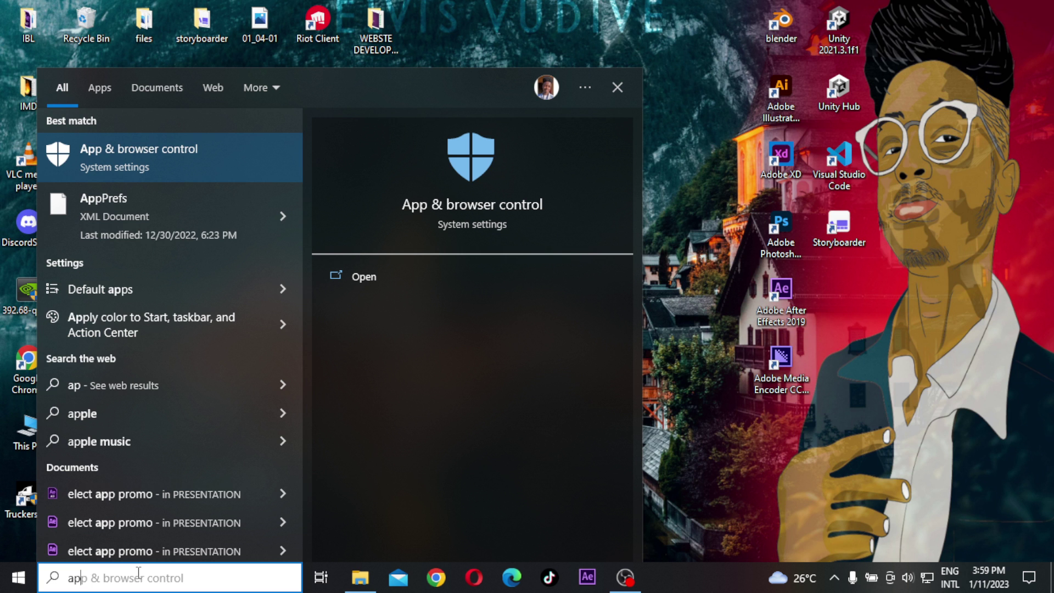
{"action": "type", "text": "ps"}
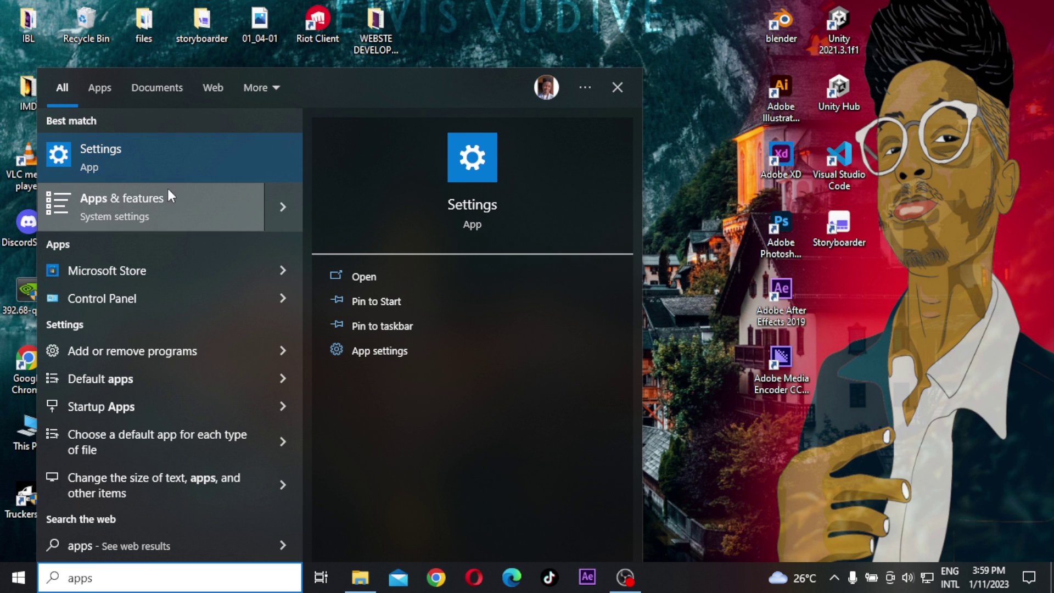
Open Apps & features, scroll down to NVIDIA Graphics Driver 392.68, then minimize Settings
{"action": "left_click", "coordinate": [216, 216]}
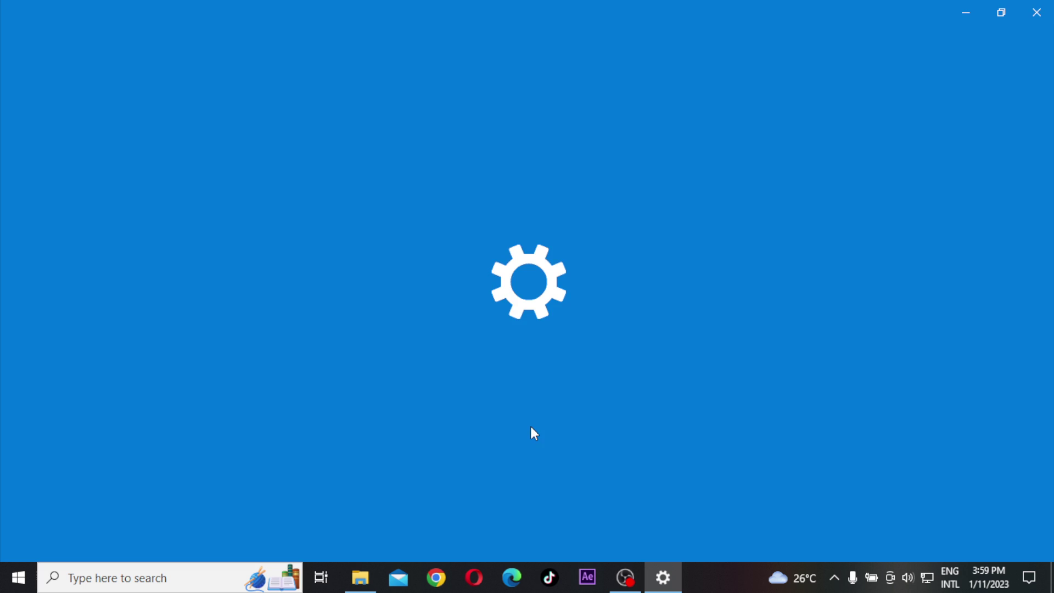
{"action": "scroll", "coordinate": [344, 403], "scroll_direction": "down", "scroll_amount": 15}
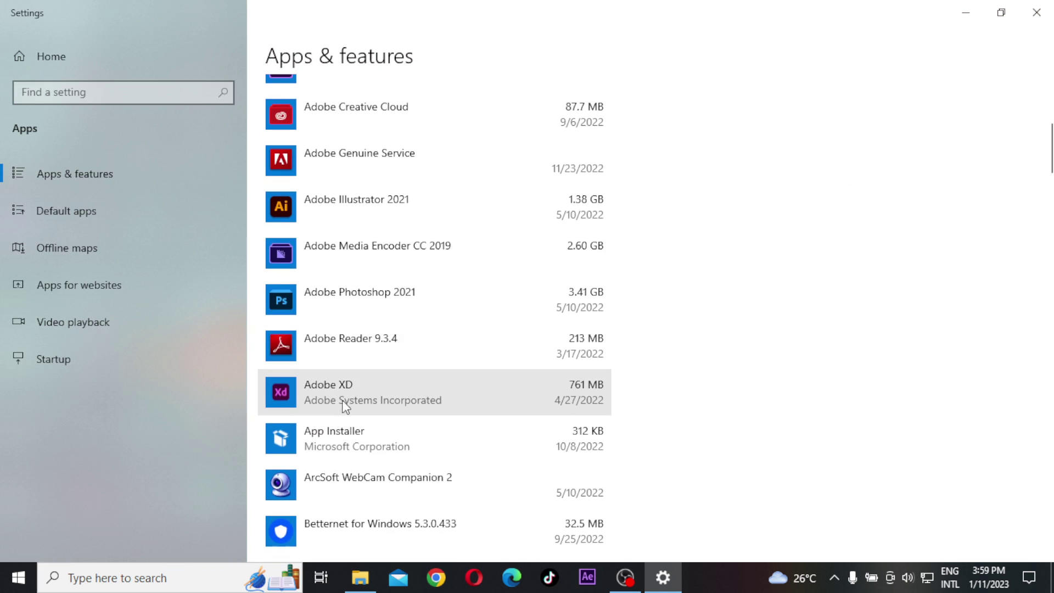
{"action": "scroll", "coordinate": [355, 370], "scroll_direction": "down", "scroll_amount": 20}
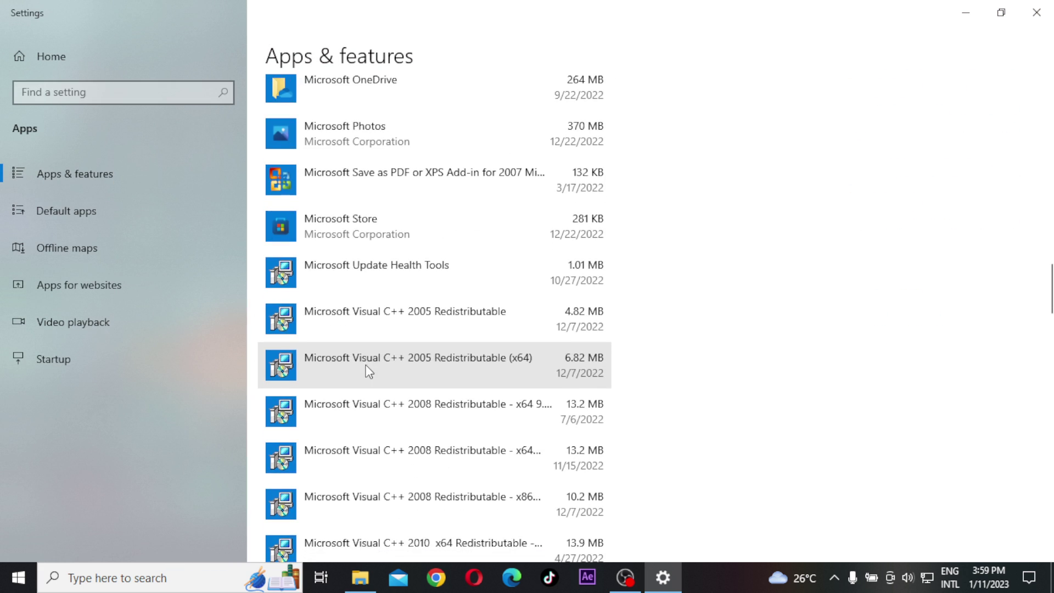
{"action": "scroll", "coordinate": [355, 385], "scroll_direction": "down", "scroll_amount": 8}
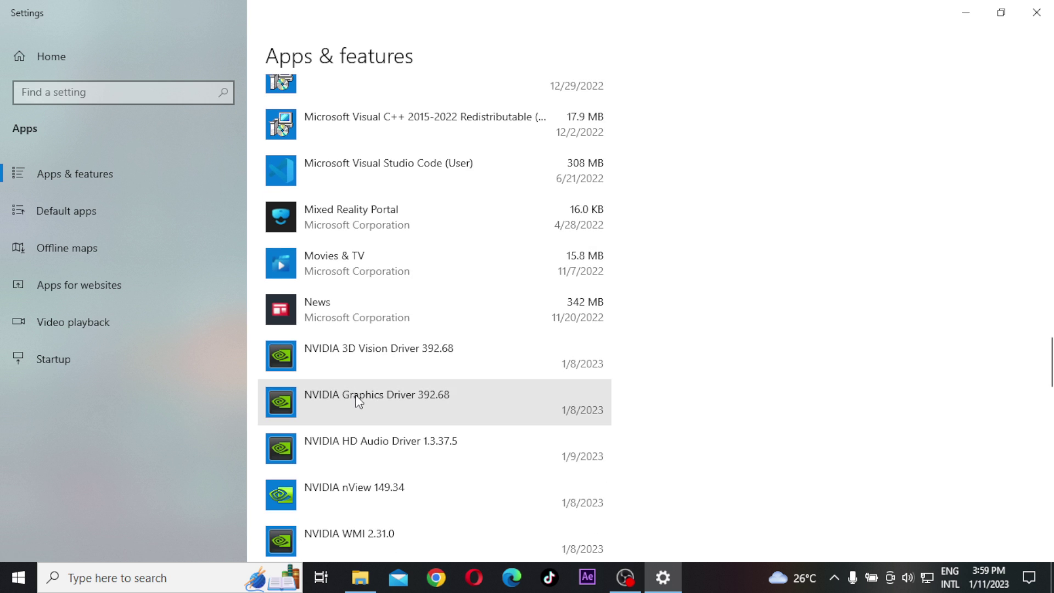
{"action": "scroll", "coordinate": [379, 417], "scroll_direction": "down", "scroll_amount": 2}
{"action": "scroll", "coordinate": [383, 411], "scroll_direction": "down", "scroll_amount": 1}
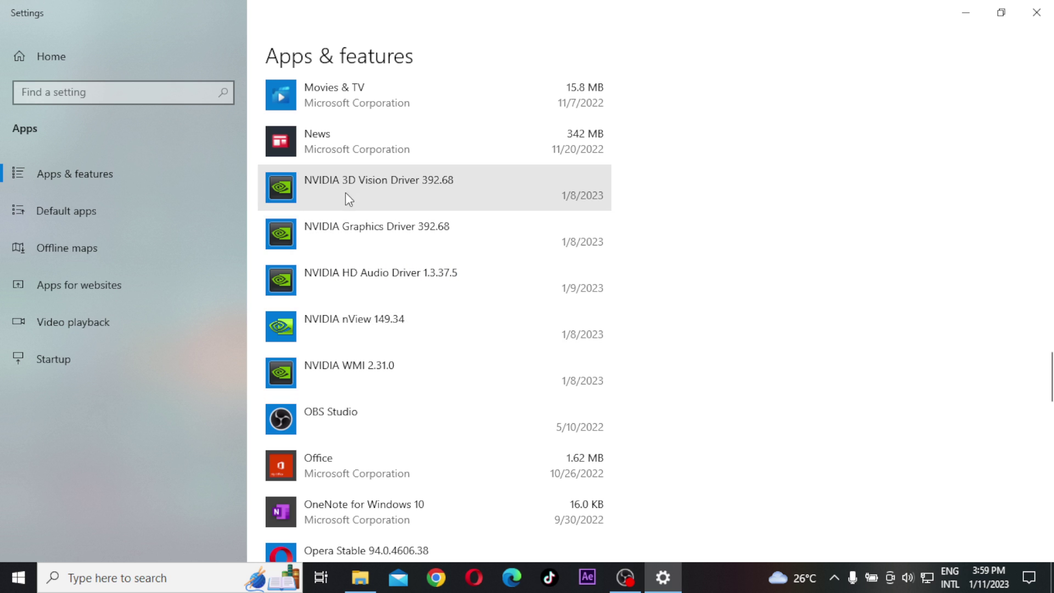
{"action": "left_click", "coordinate": [966, 12]}
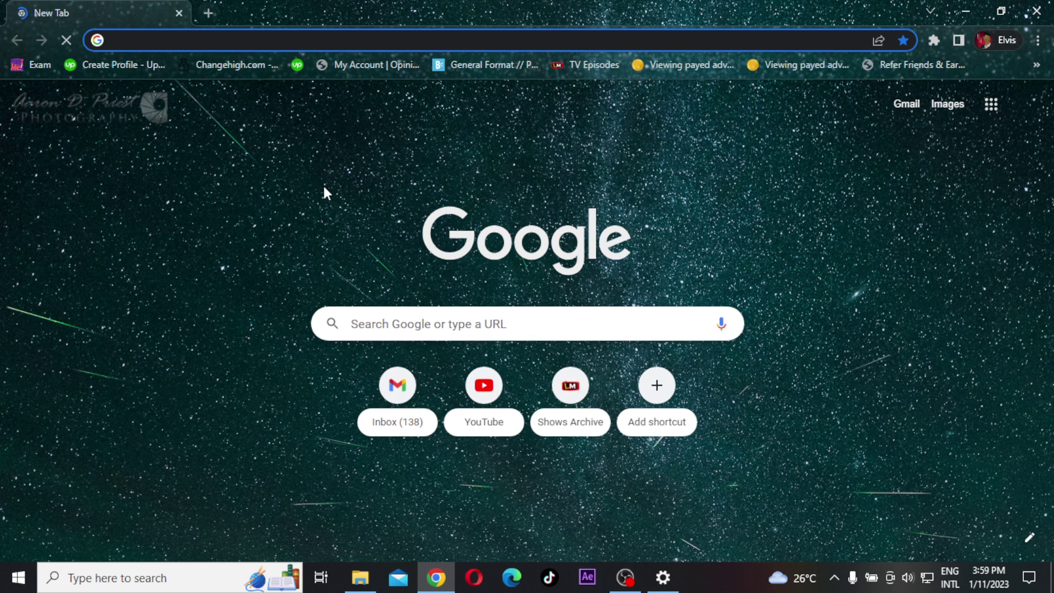
Search Google for 'nvidia graphics driver', correcting the initial 'nvi' query
{"action": "type", "text": "nvi"}
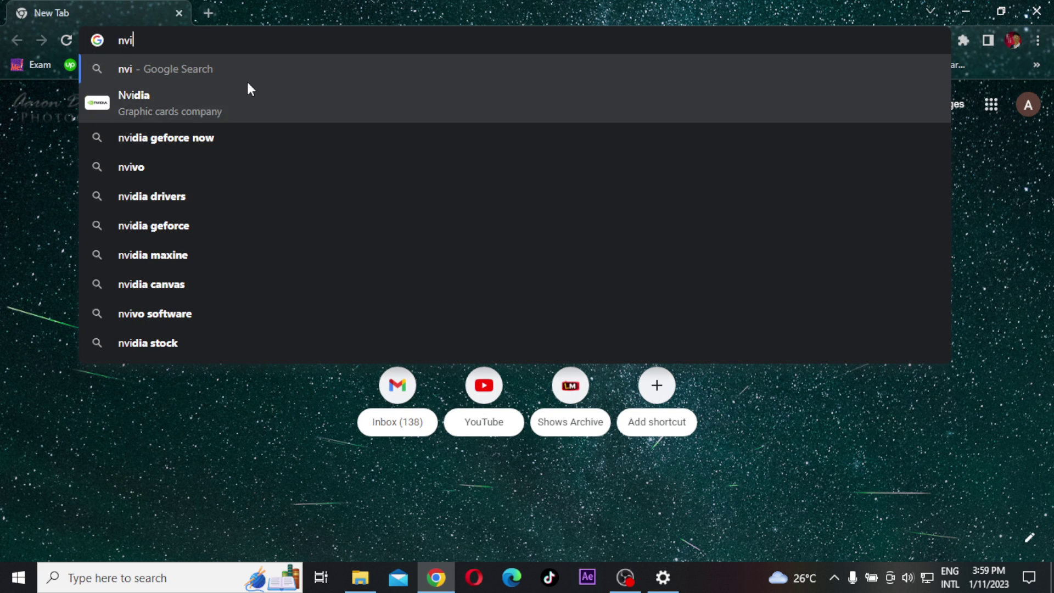
{"action": "key", "text": "Return"}
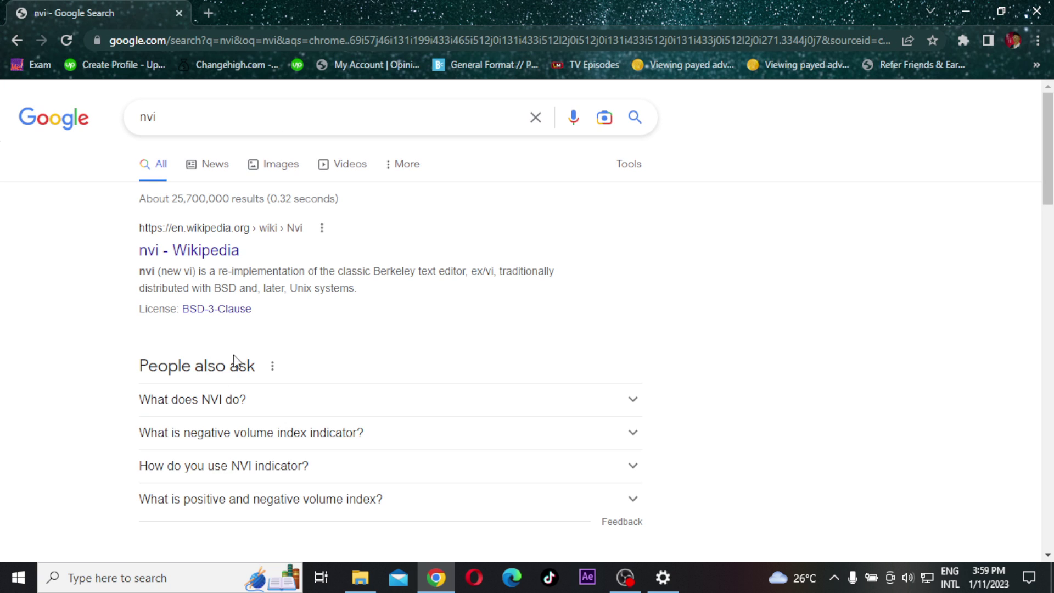
{"action": "left_click", "coordinate": [188, 120]}
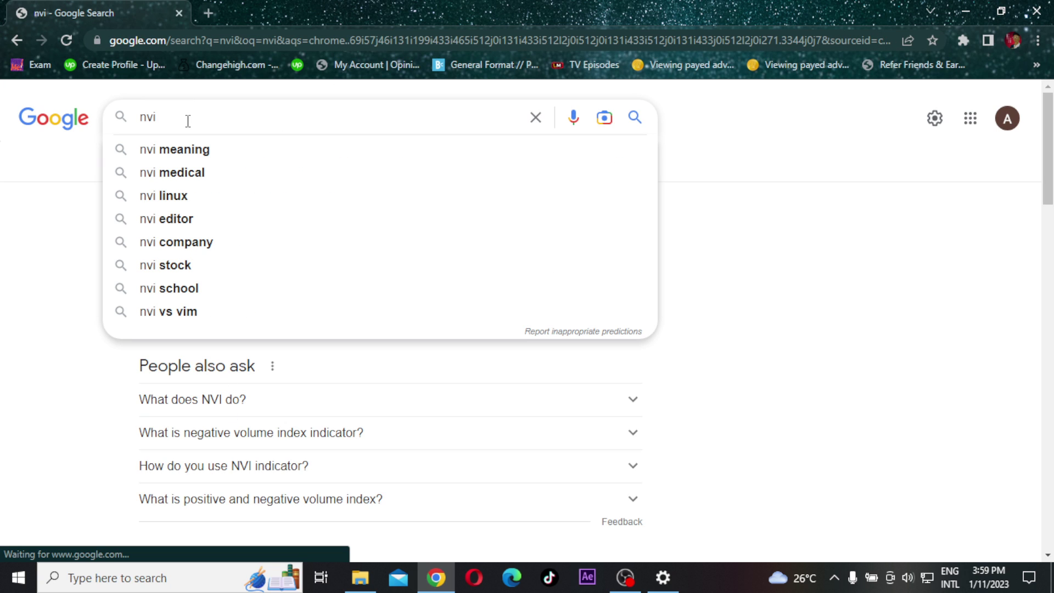
{"action": "key", "text": "BackSpace"}
{"action": "key", "text": "BackSpace"}
{"action": "type", "text": "vidia"}
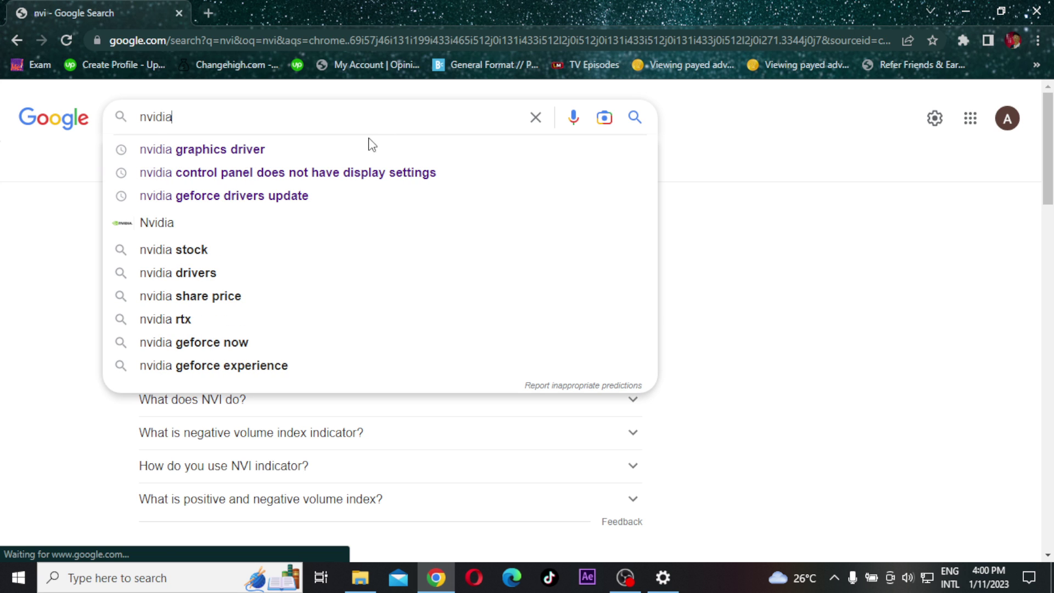
{"action": "left_click", "coordinate": [330, 154]}
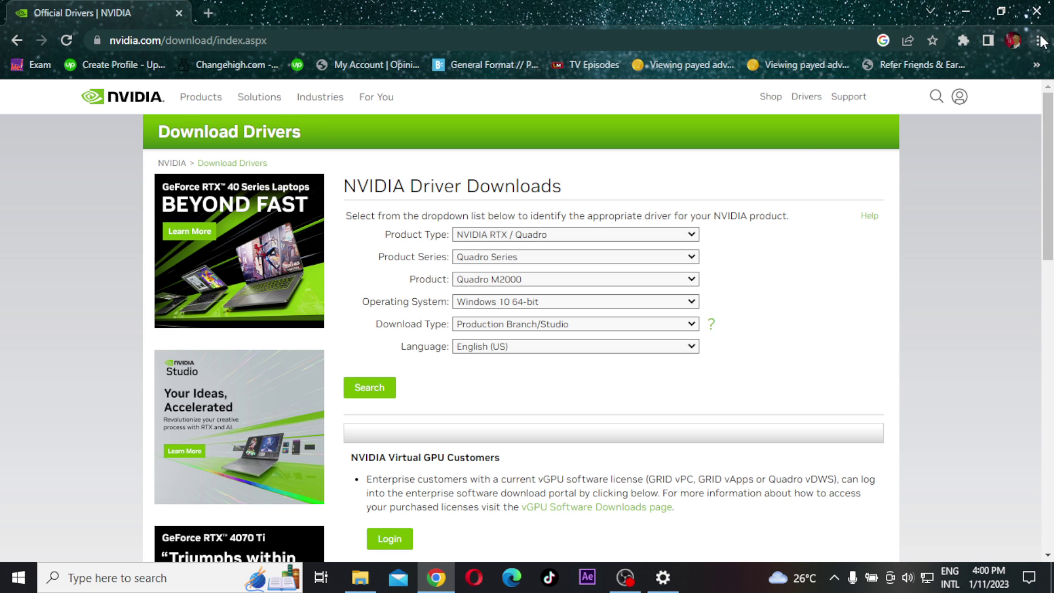
{"action": "left_click", "coordinate": [1037, 11]}
{"action": "right_click", "coordinate": [551, 225]}
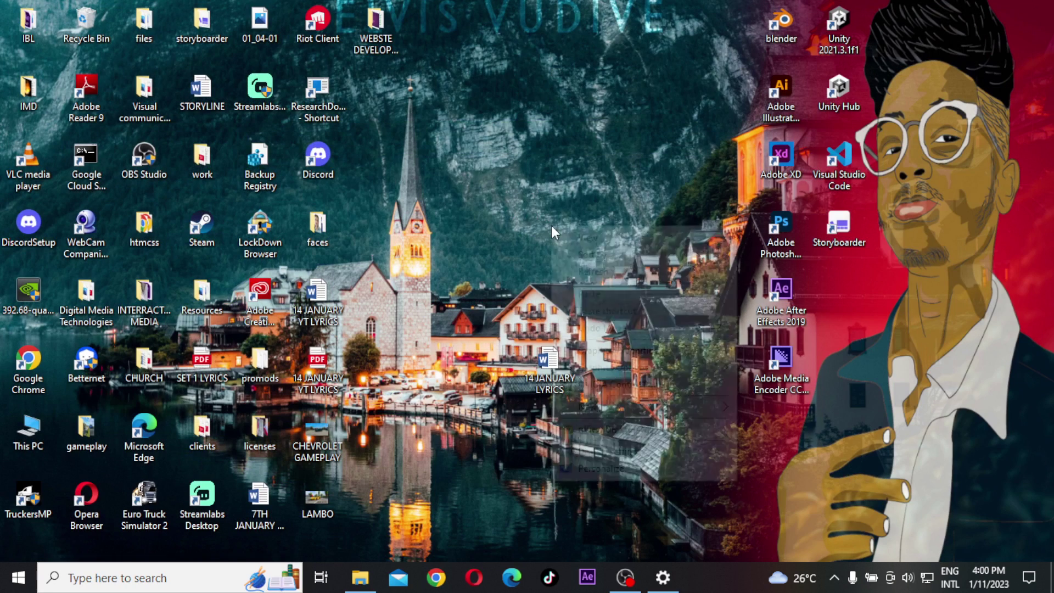
{"action": "left_click", "coordinate": [614, 388]}
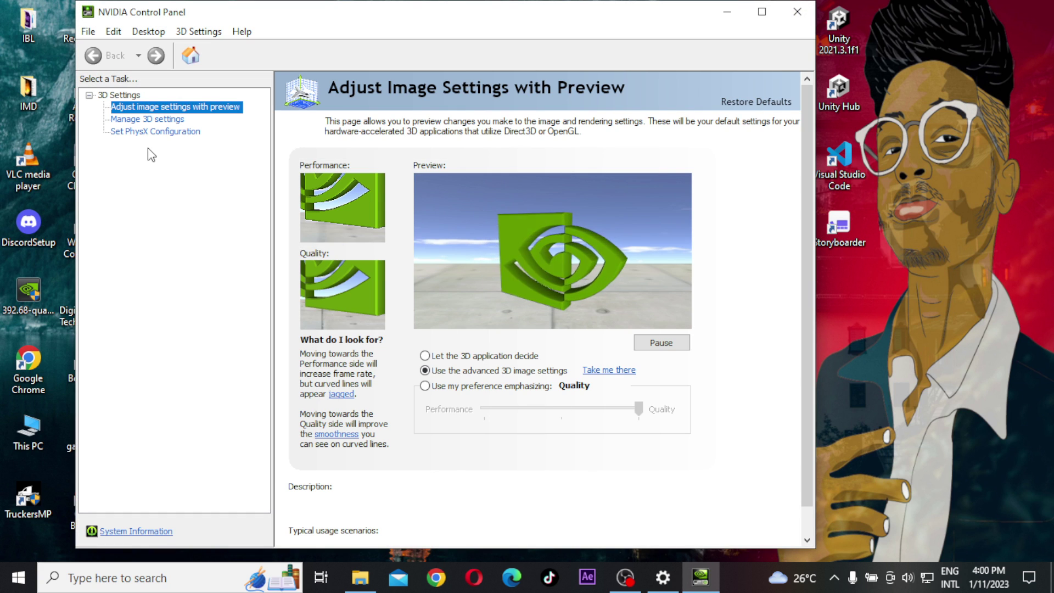
{"action": "left_click", "coordinate": [157, 134]}
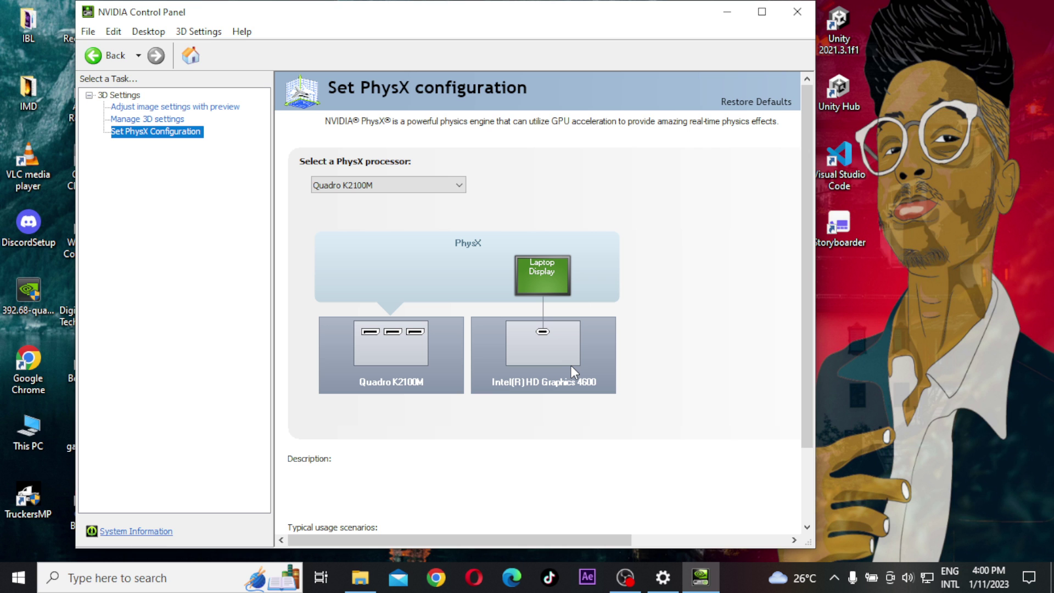
{"action": "left_click", "coordinate": [798, 12]}
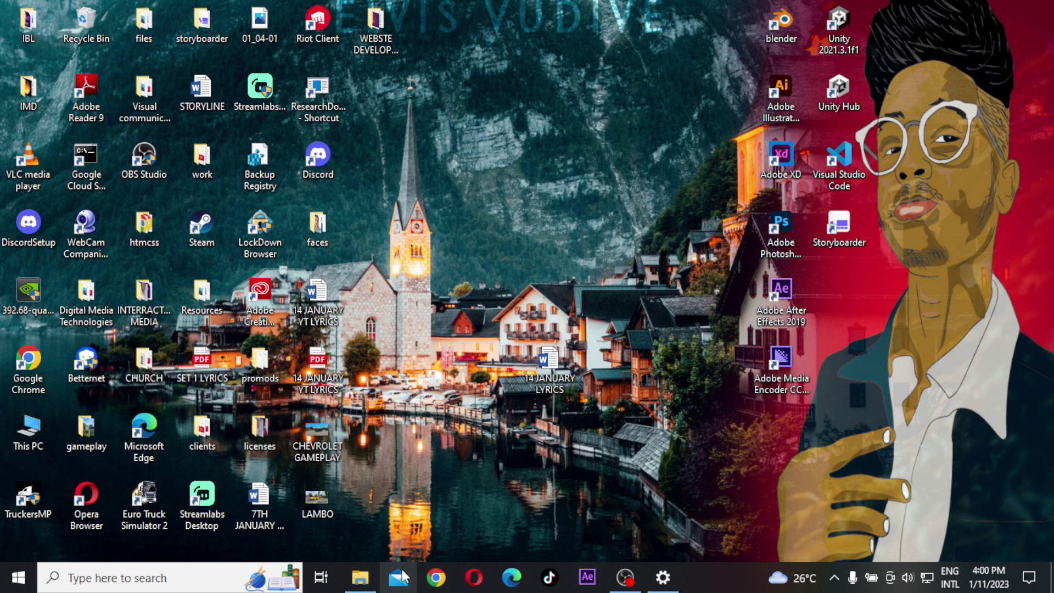
{"action": "left_click", "coordinate": [436, 577]}
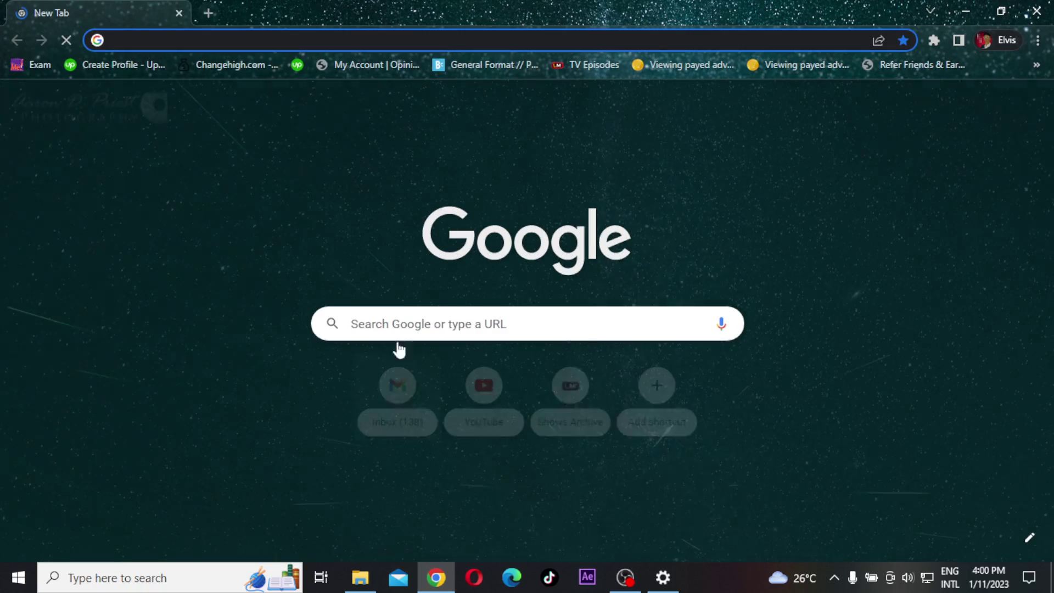
{"action": "left_click", "coordinate": [1036, 12]}
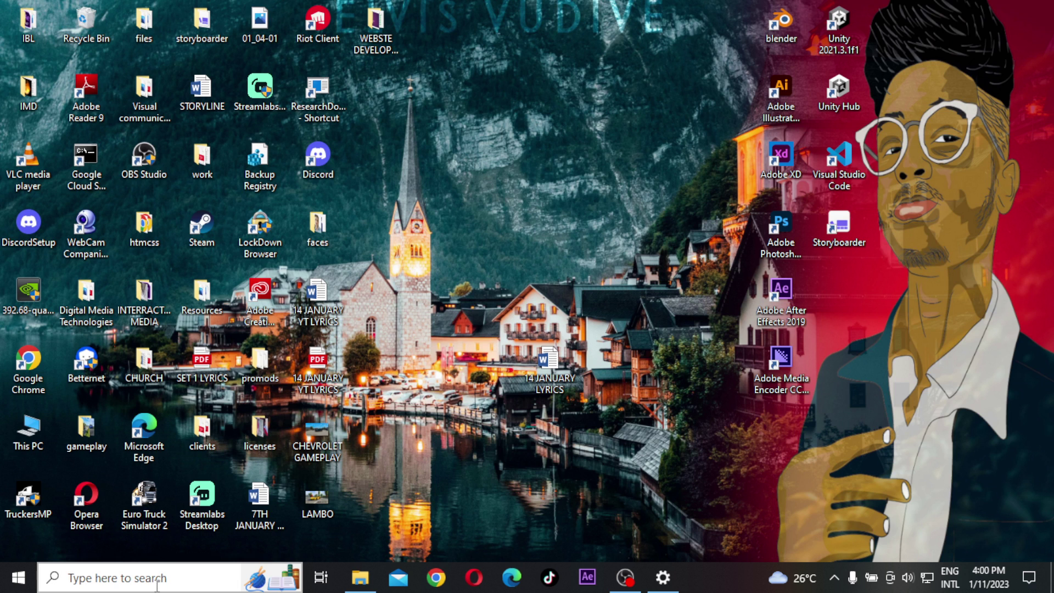
Search Windows for 'ste' and launch the Steam client
{"action": "left_click", "coordinate": [129, 576]}
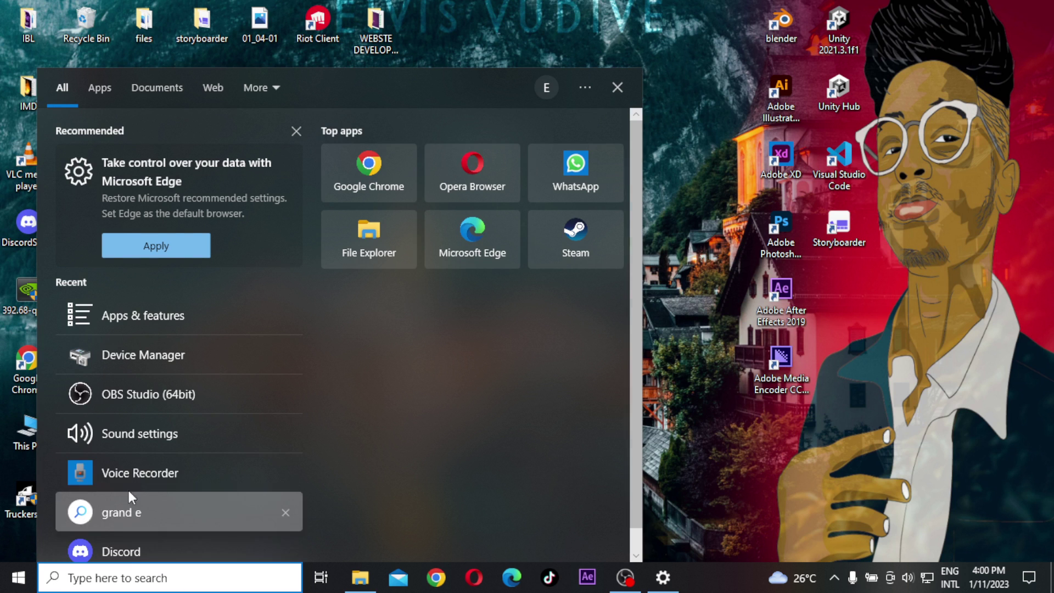
{"action": "type", "text": "ste"}
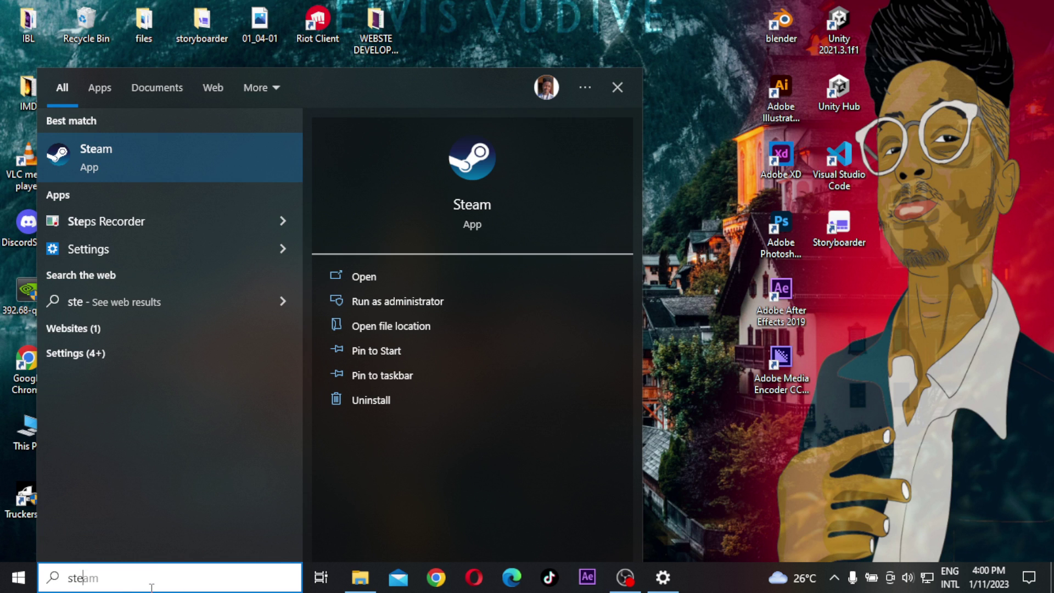
{"action": "left_click", "coordinate": [333, 274]}
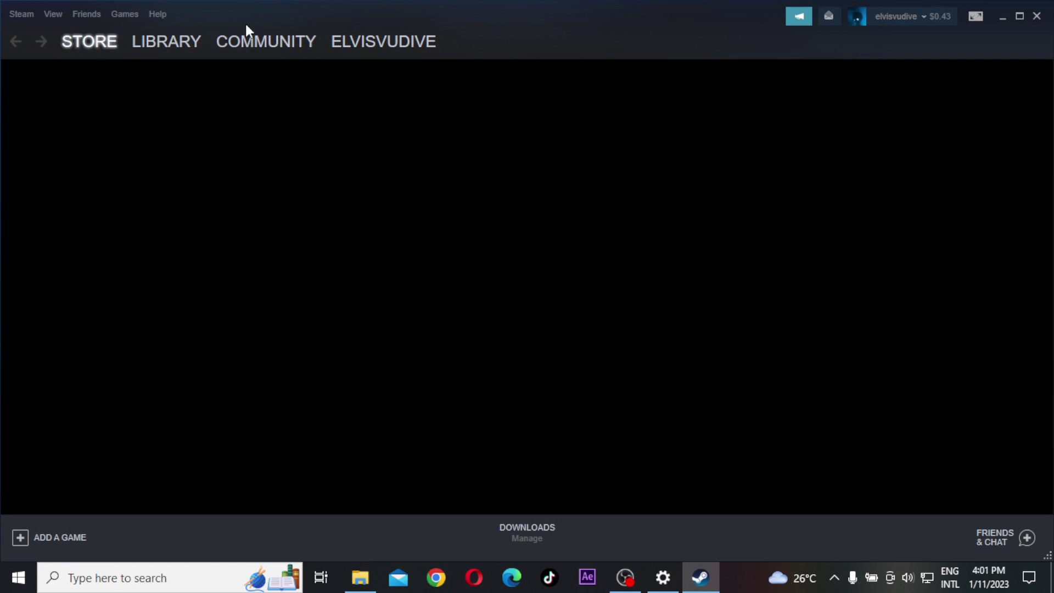
Go to the Steam Library, close the friends and blank pop-ups, and select Euro Truck Simulator 2
{"action": "left_click", "coordinate": [156, 45]}
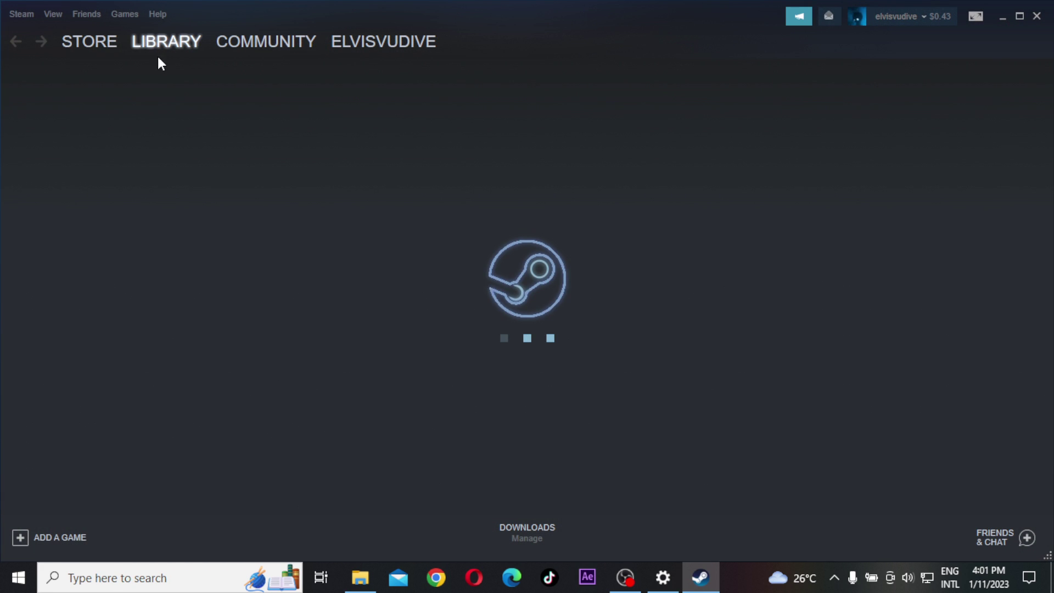
{"action": "left_click", "coordinate": [89, 43]}
{"action": "left_click", "coordinate": [179, 42]}
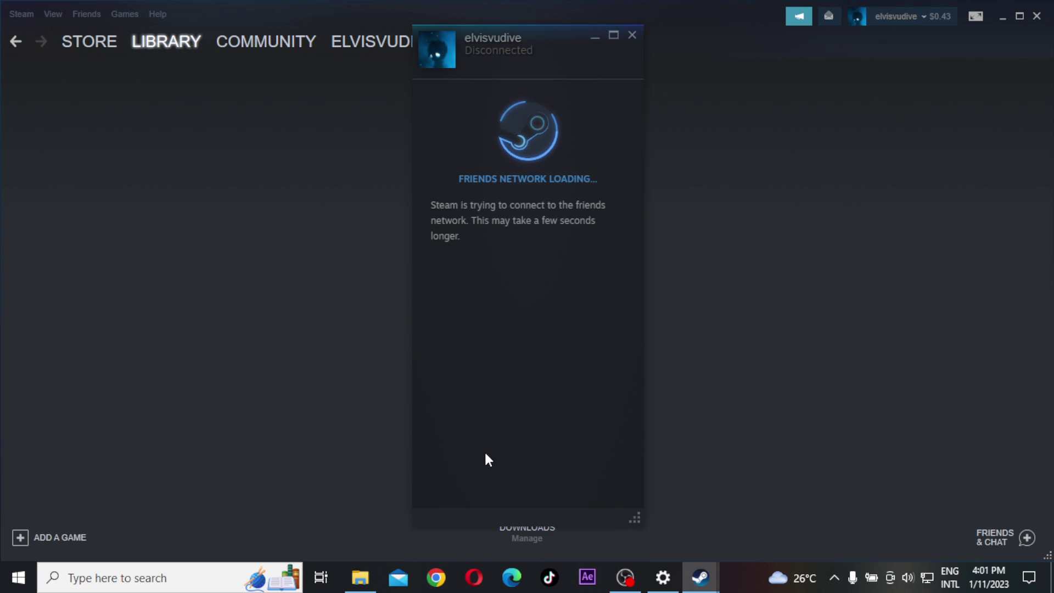
{"action": "left_click", "coordinate": [631, 34]}
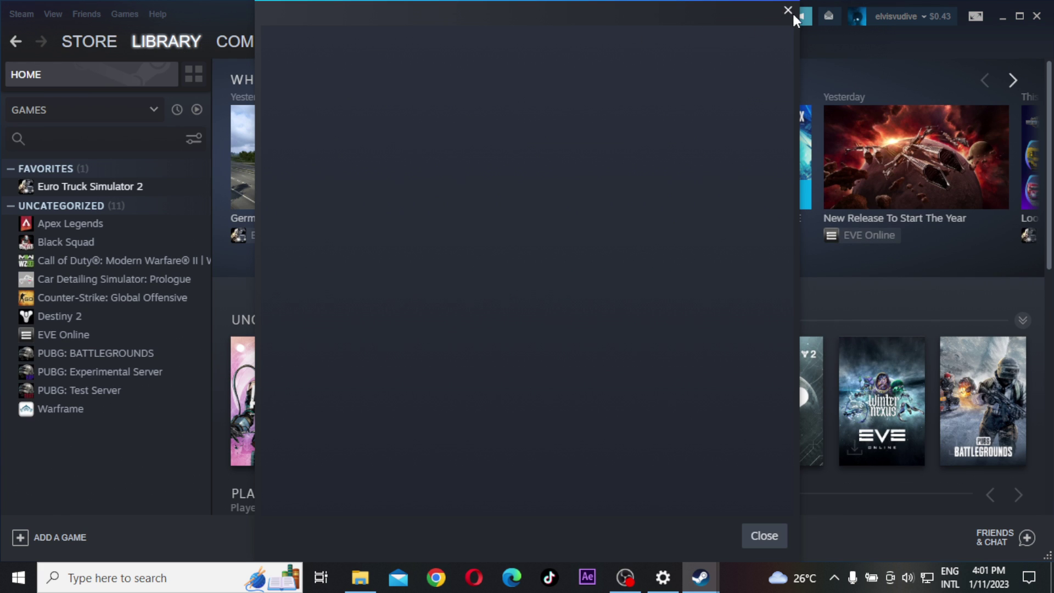
{"action": "left_click", "coordinate": [788, 10]}
{"action": "left_click", "coordinate": [632, 34]}
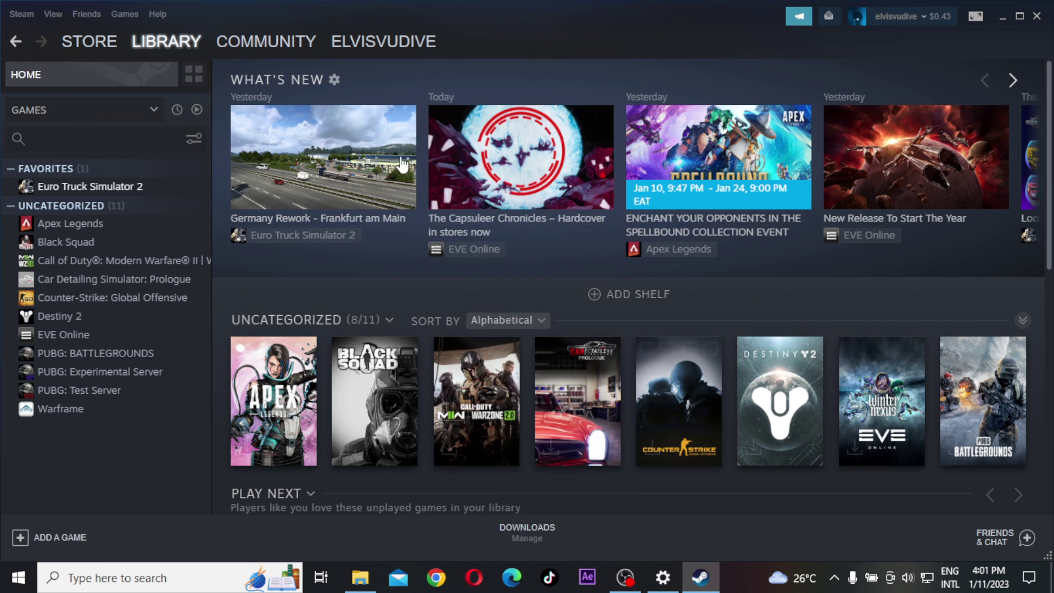
{"action": "left_click", "coordinate": [107, 189]}
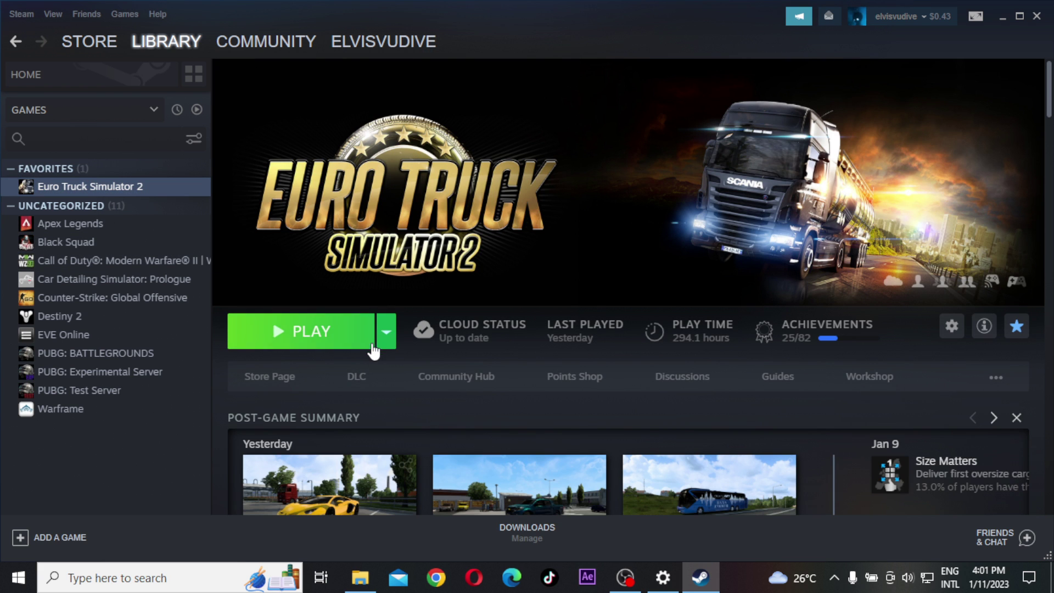
Press PLAY to view Euro Truck Simulator 2's launch options, cancel, and return to OBS Studio
{"action": "left_click", "coordinate": [363, 340]}
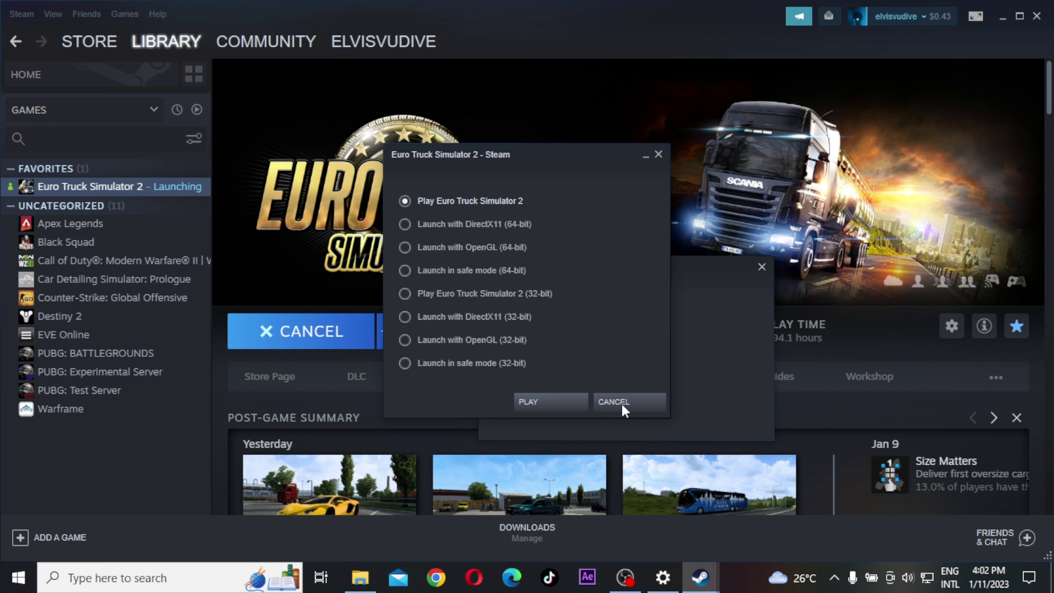
{"action": "left_click", "coordinate": [623, 401]}
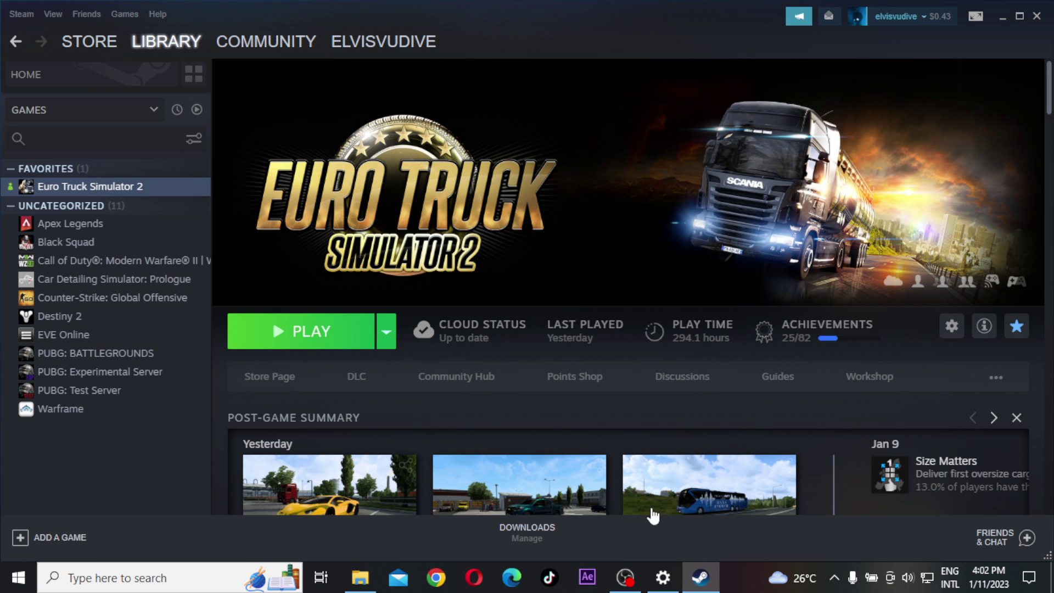
{"action": "left_click", "coordinate": [625, 578]}
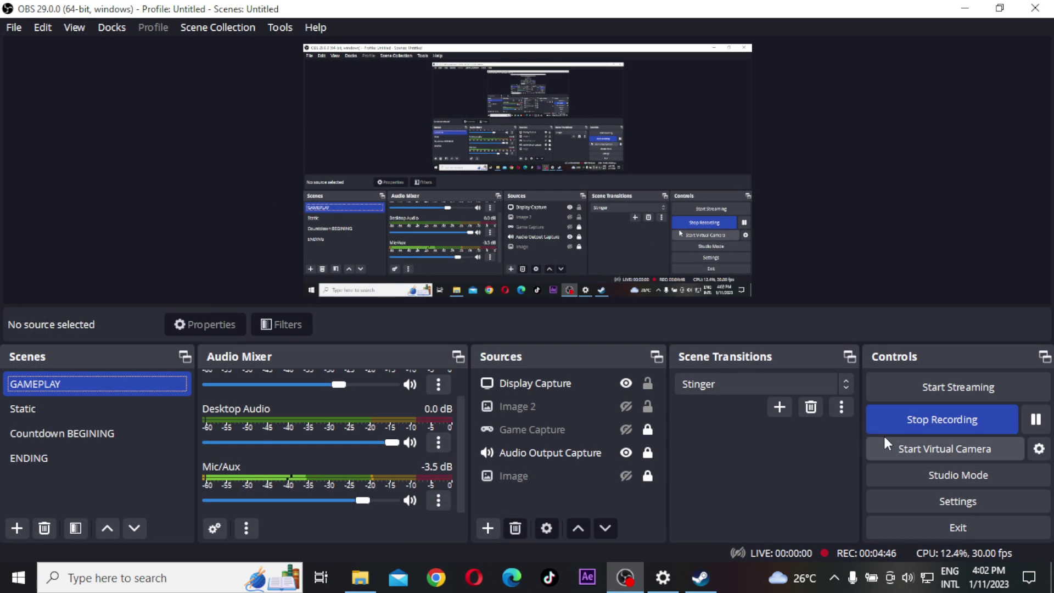